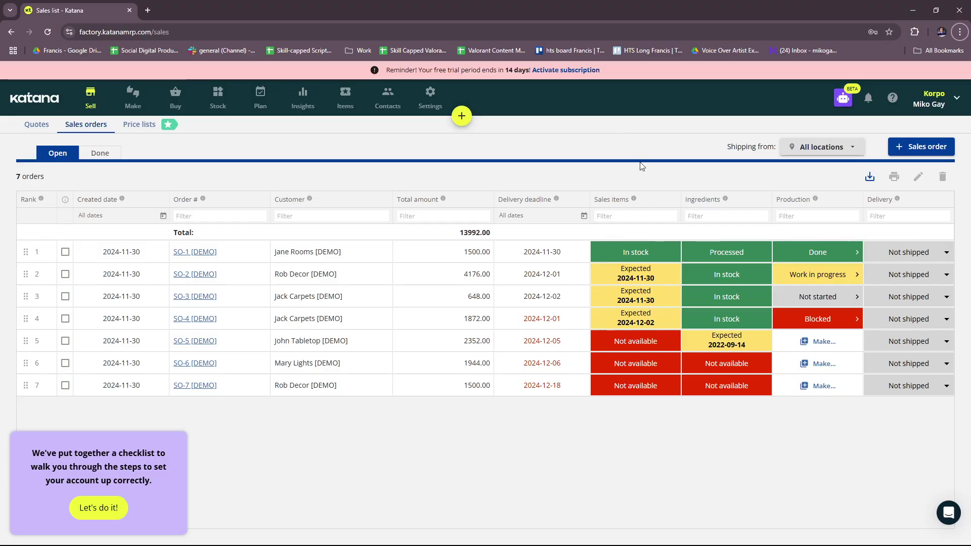
- Use the trial banner's Activate subscription link, which opens Sales orders in a second tab
left_click(567, 73)
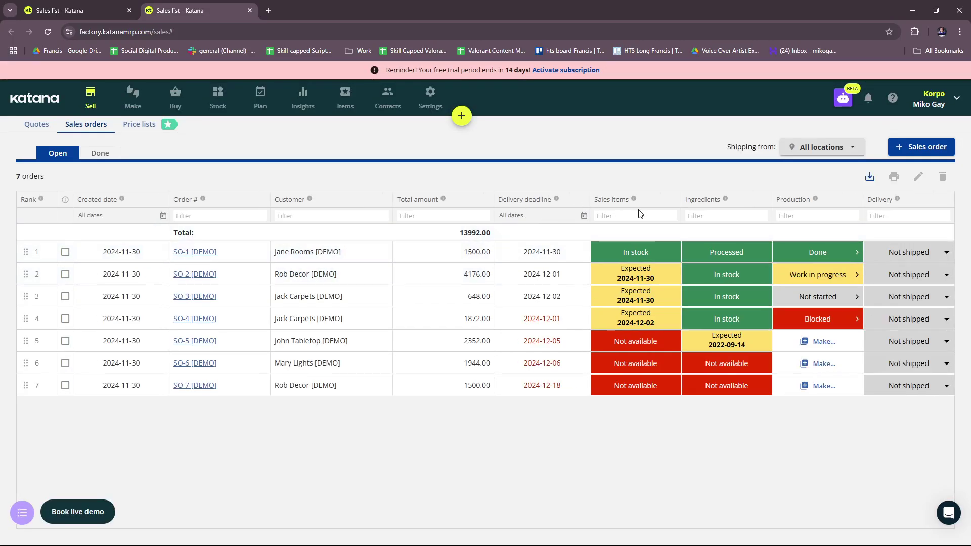
left_click(579, 71)
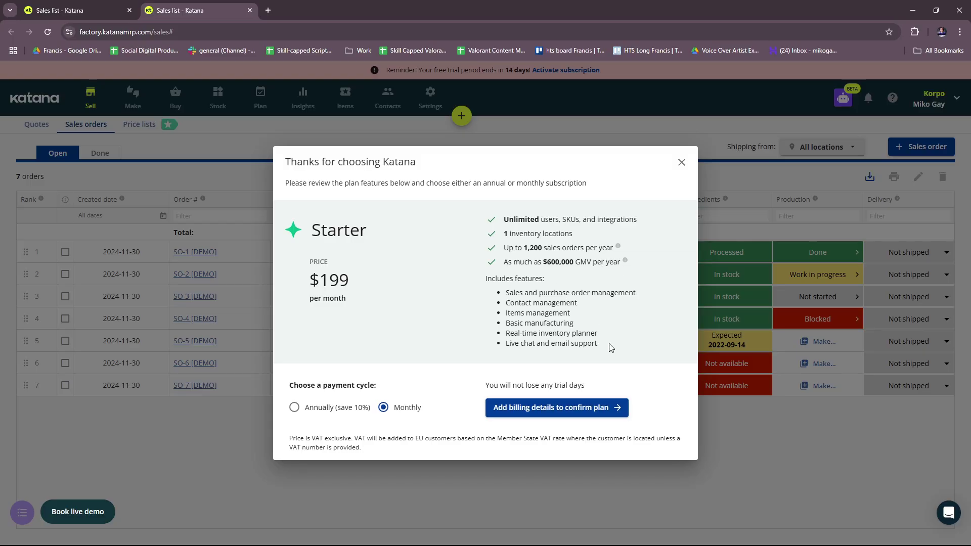
left_click_drag(609, 348, 508, 296)
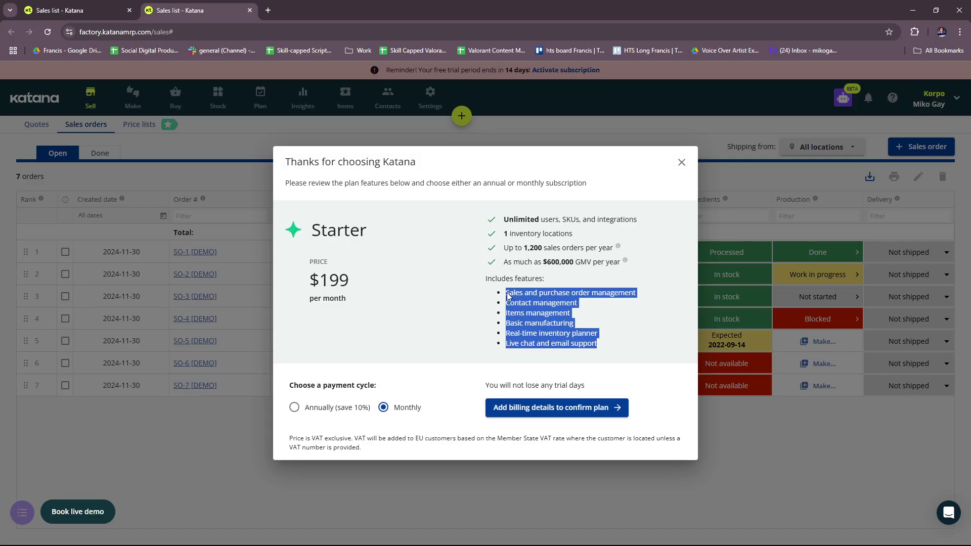
left_click(566, 310)
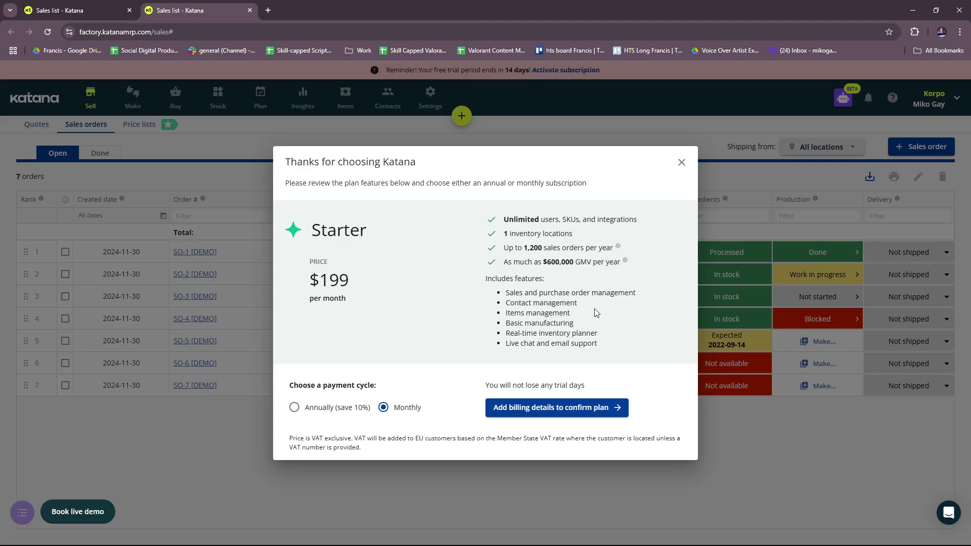
left_click(295, 408)
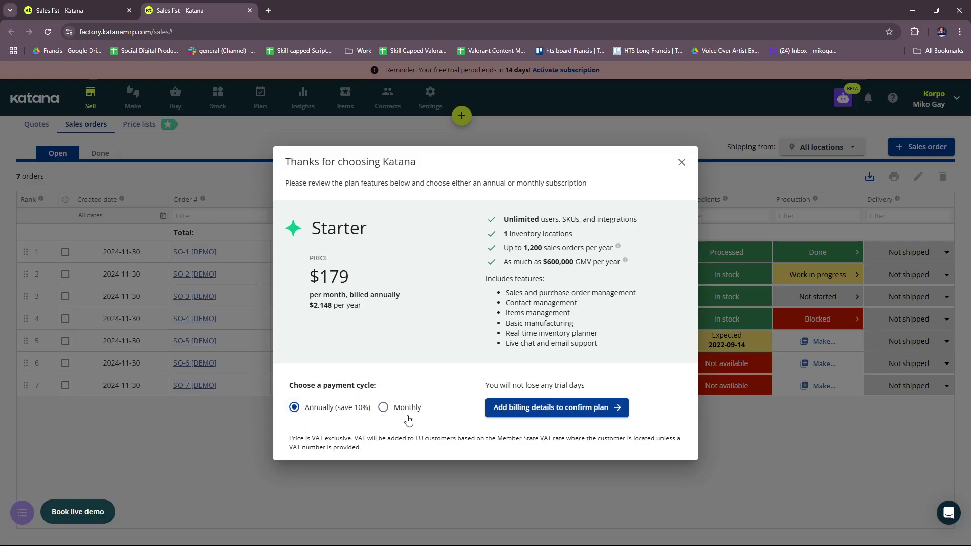
left_click(384, 407)
left_click(294, 407)
left_click(384, 408)
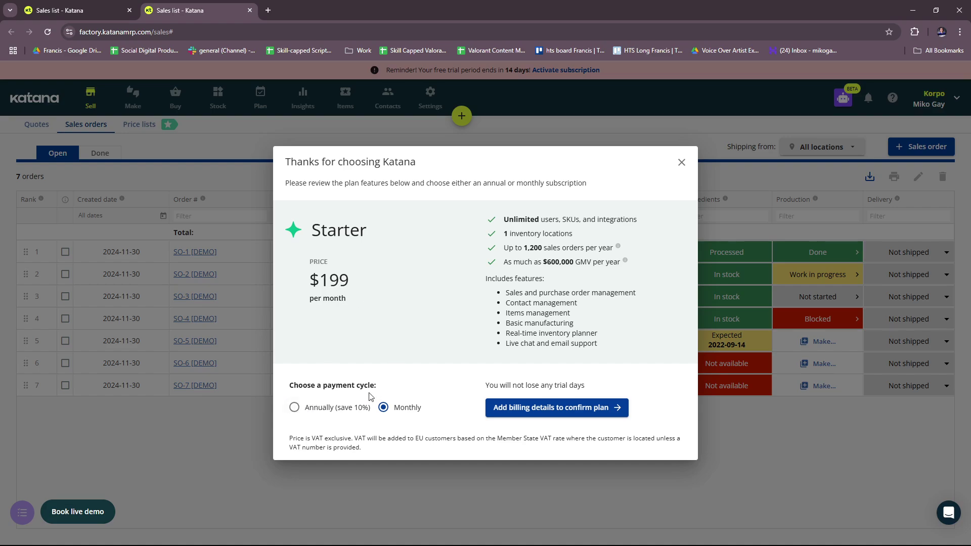
left_click(294, 407)
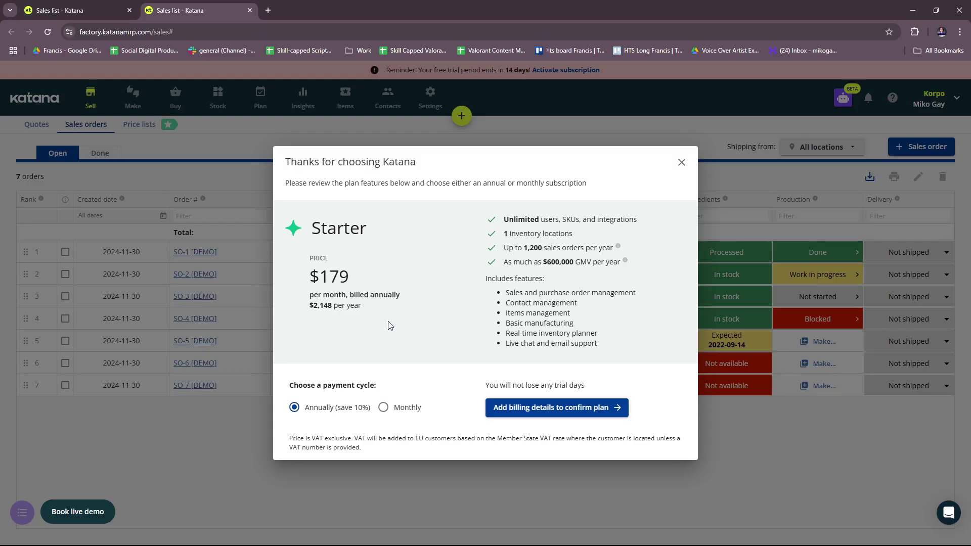
left_click(681, 162)
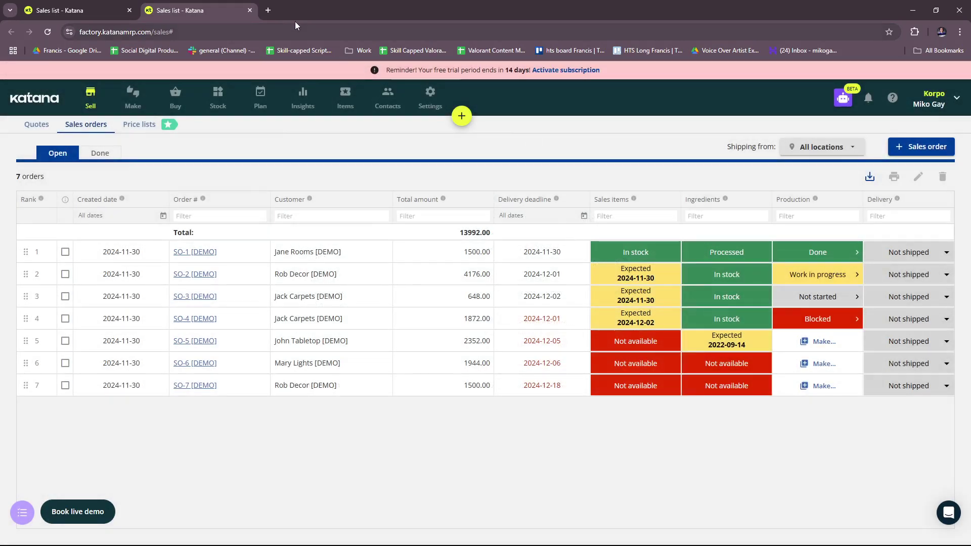
- Close the duplicate Katana tab and load the katanamrp.com homepage in a new tab via 'katana'
left_click(81, 10)
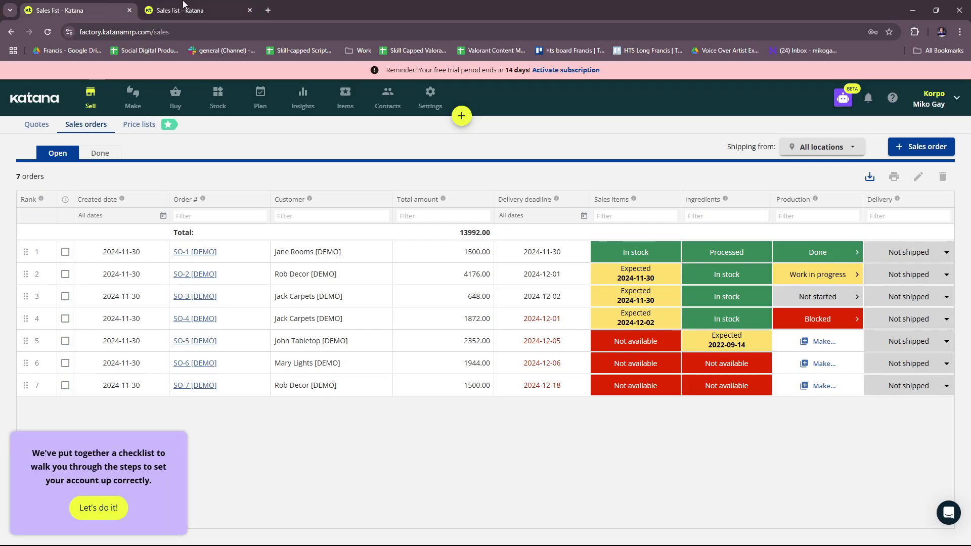
left_click(250, 10)
left_click(149, 10)
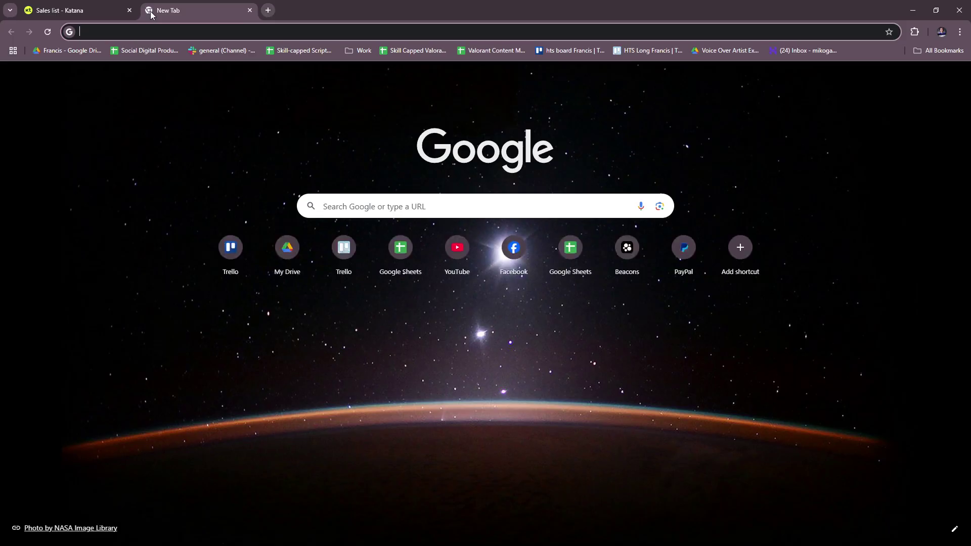
type("katana")
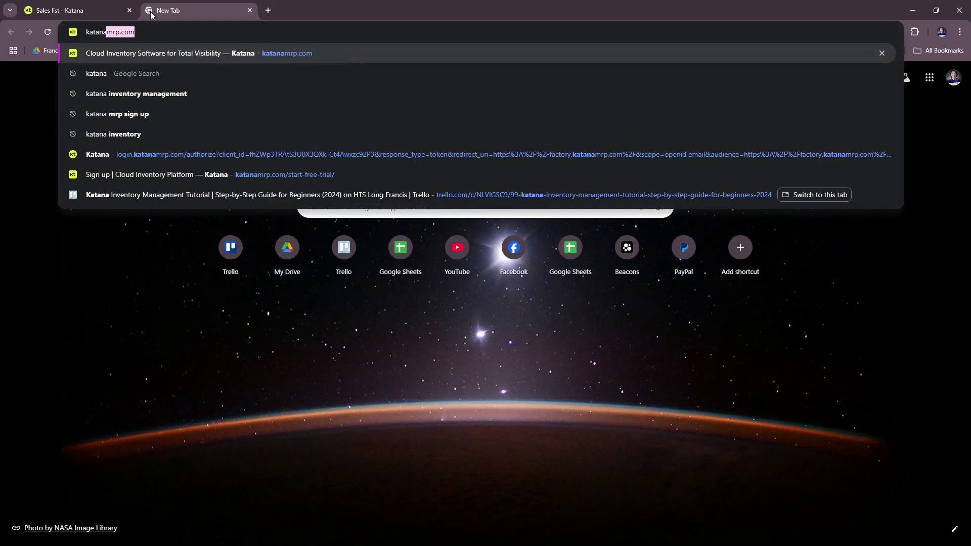
key("Return")
mouse_move(488, 117)
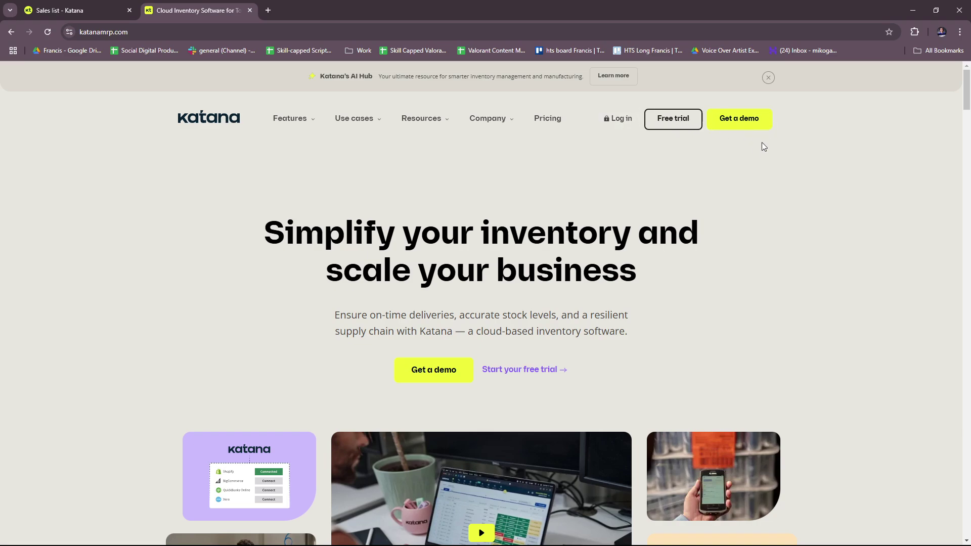
- Open the Get a demo booking page, then close both the demo and katanamrp.com homepage tabs
left_click(769, 128)
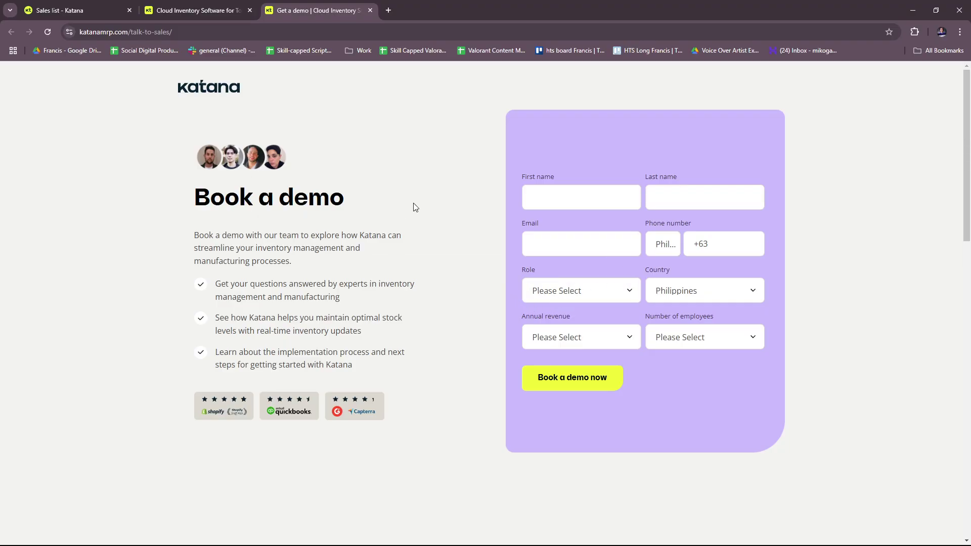
left_click(370, 10)
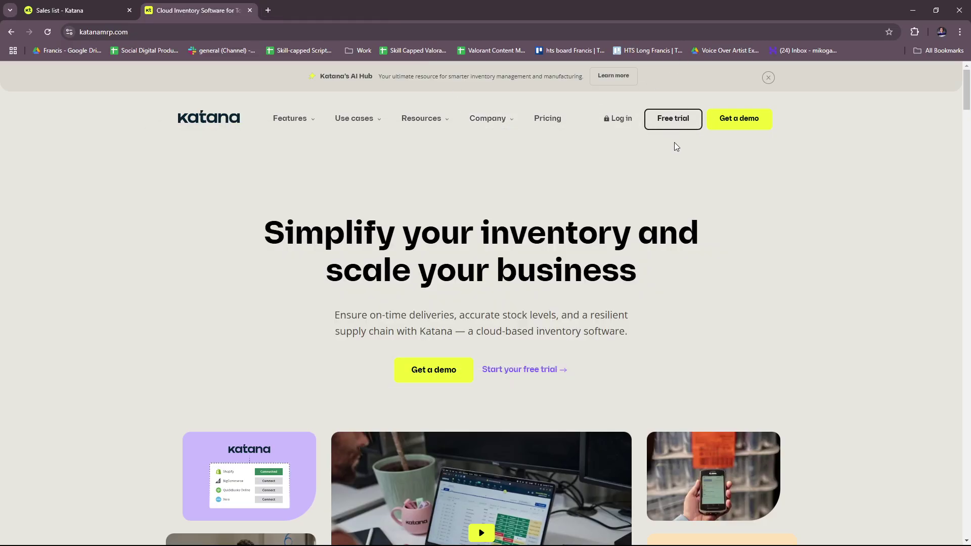
left_click(250, 10)
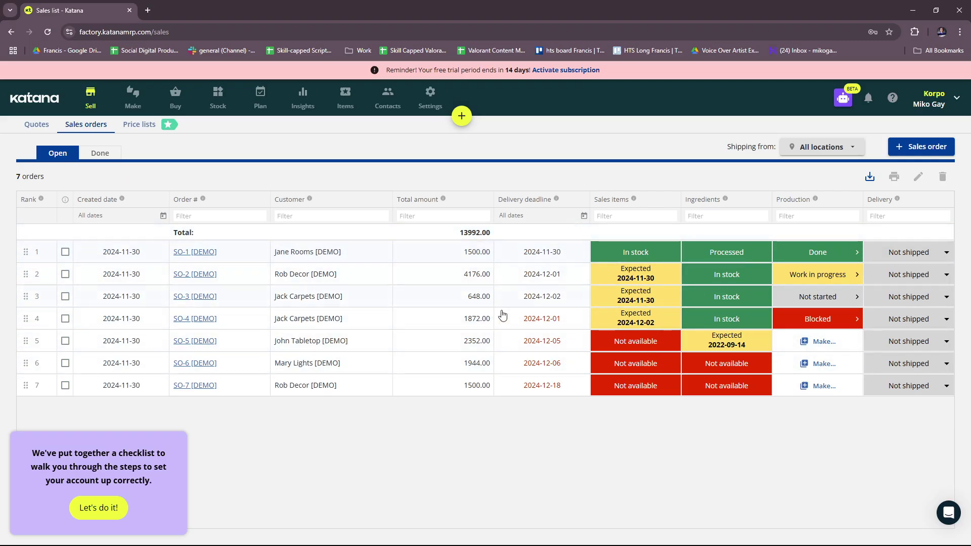
- Browse the Quotes, Done (29 orders, 36636.00) and Open sales order lists, ending on Open
left_click(100, 153)
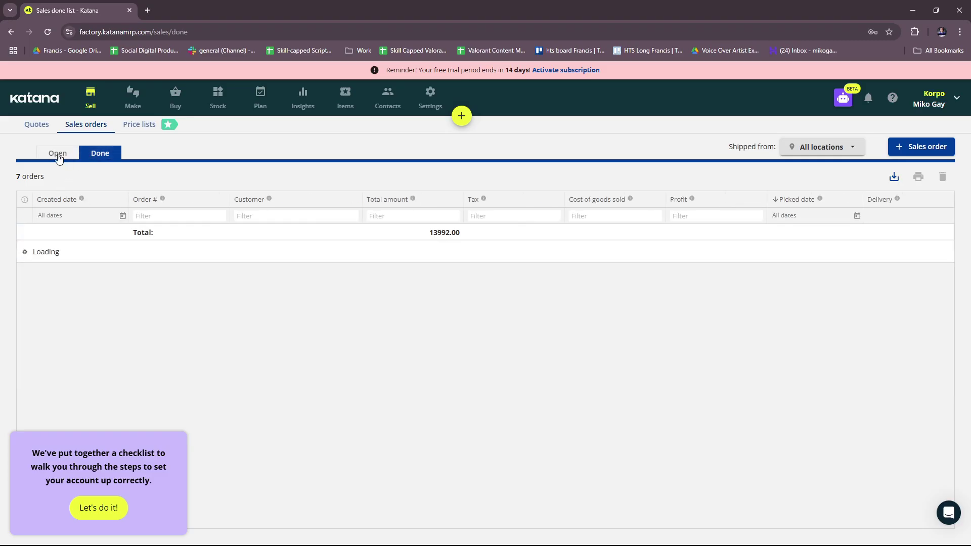
left_click(58, 154)
left_click(99, 153)
left_click(63, 158)
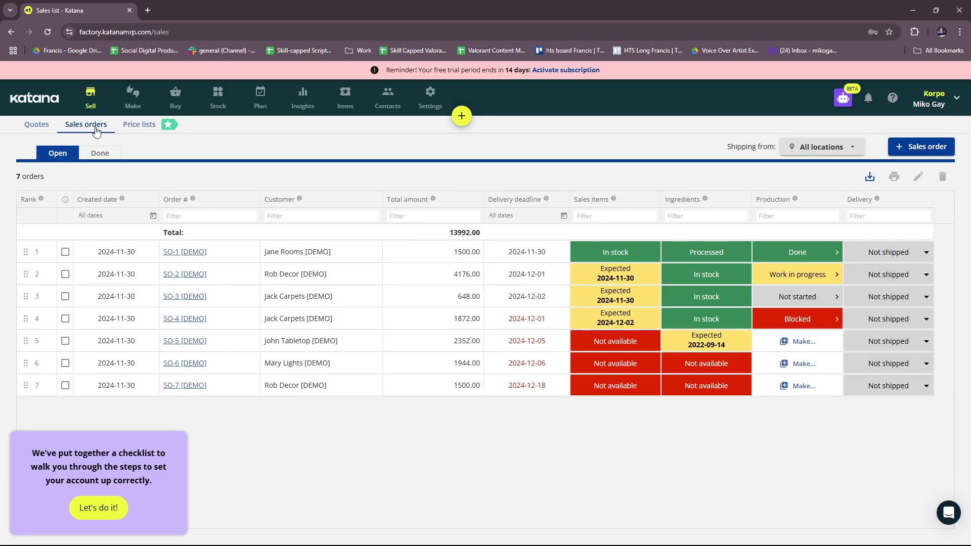
left_click(38, 126)
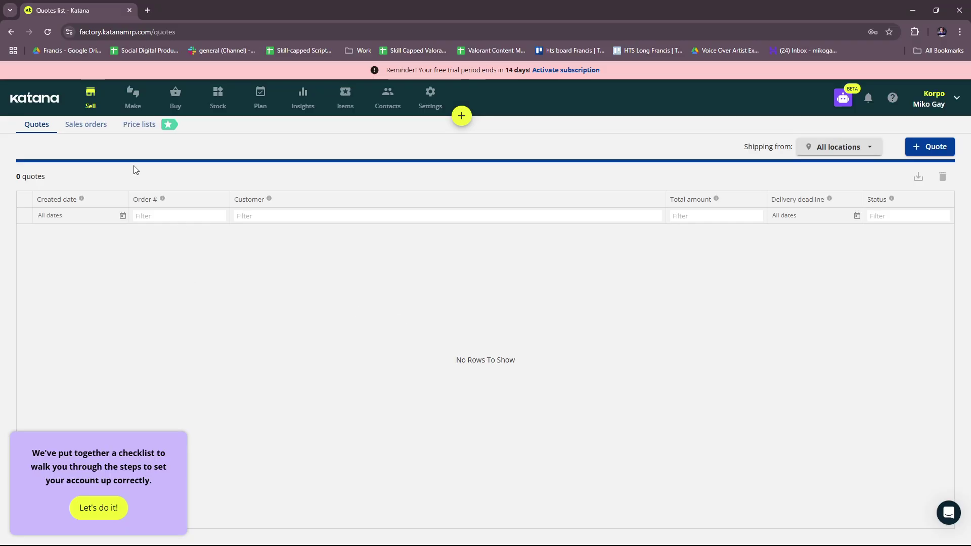
left_click(104, 127)
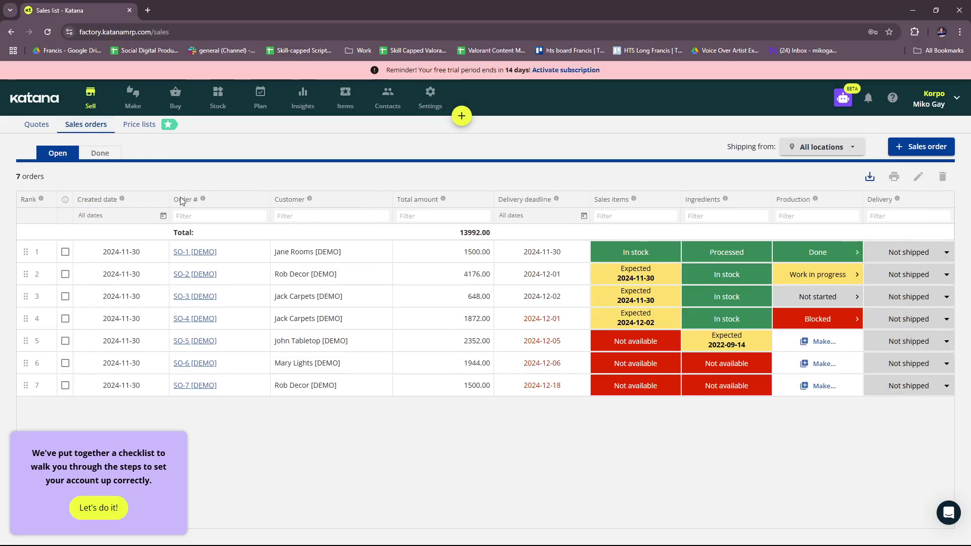
left_click(108, 156)
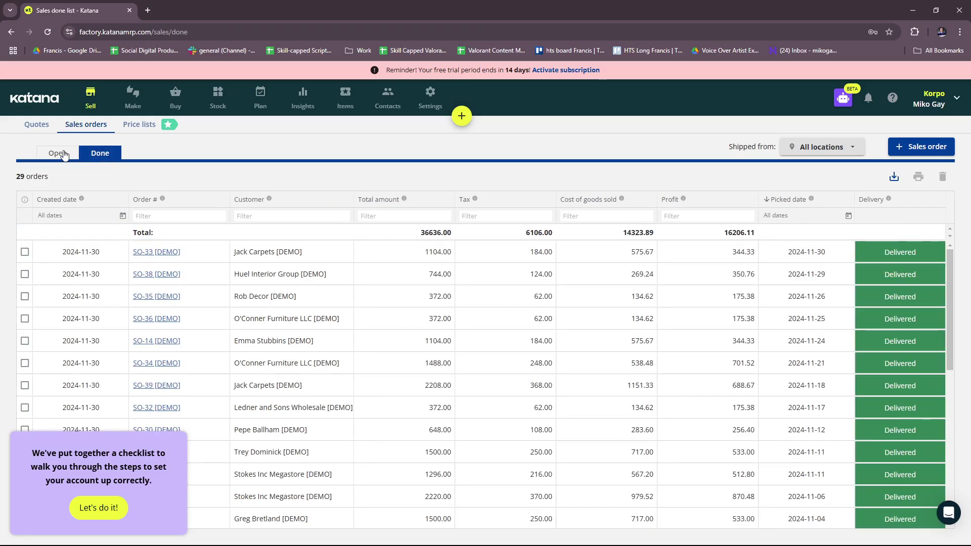
left_click(58, 153)
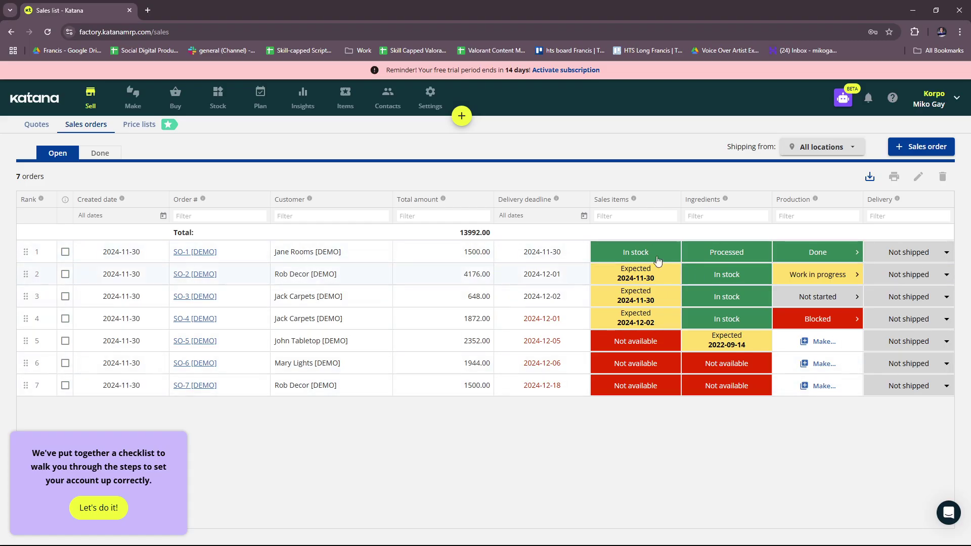
left_click(100, 154)
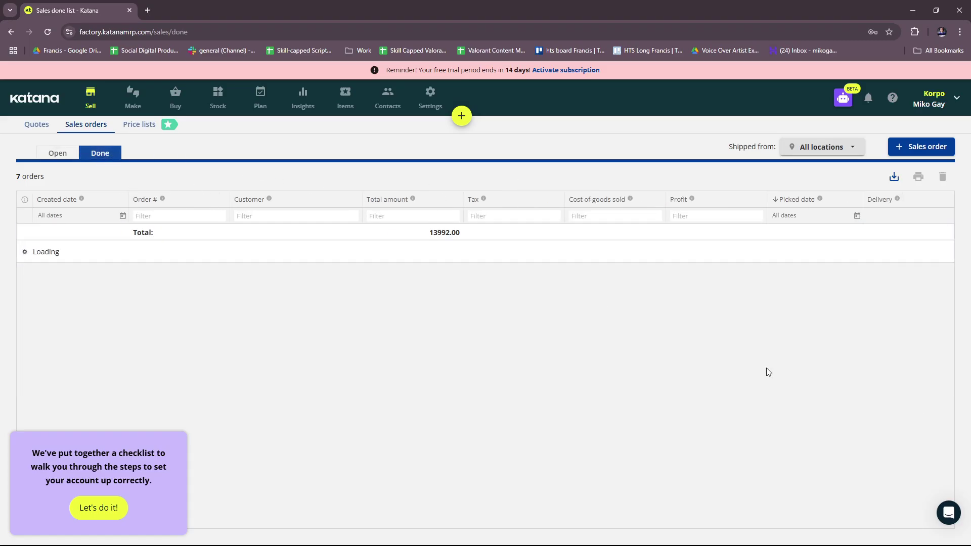
scroll(898, 354, "down", 5)
scroll(894, 362, "up", 5)
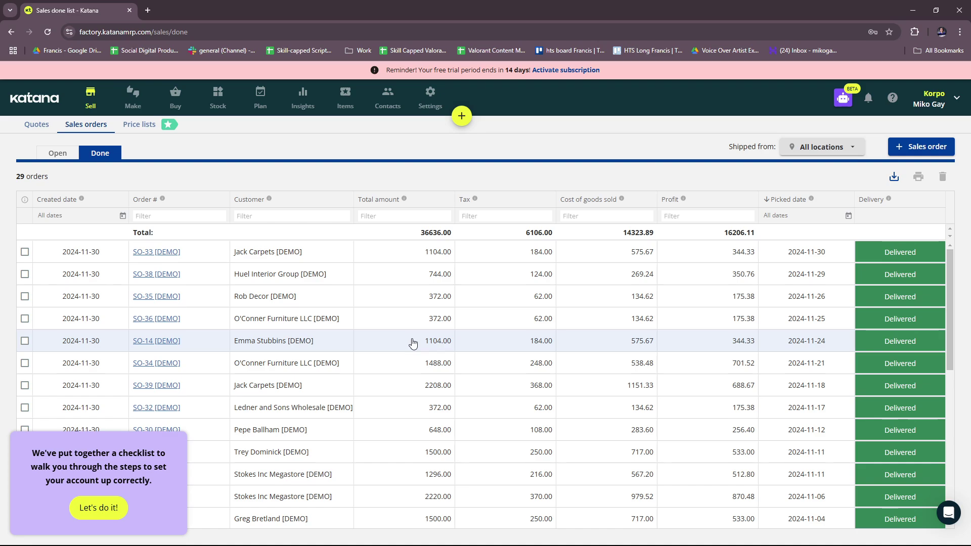
left_click(56, 152)
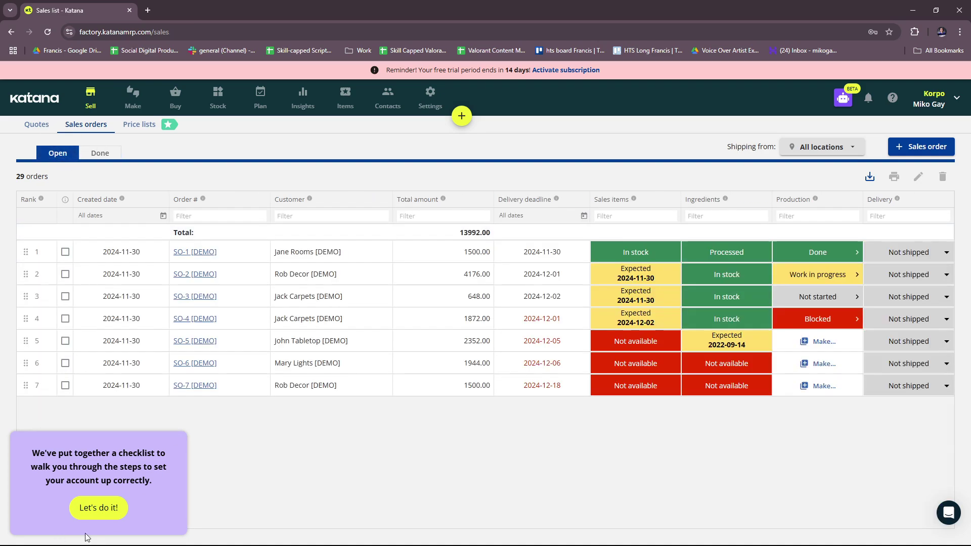
- Review the Get started setup checklist and close it again
left_click(91, 507)
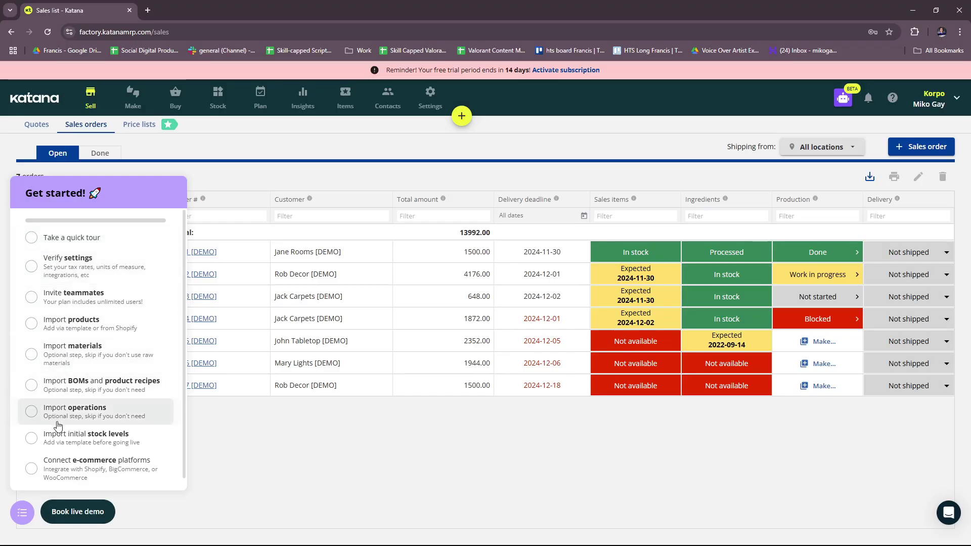
key("Escape")
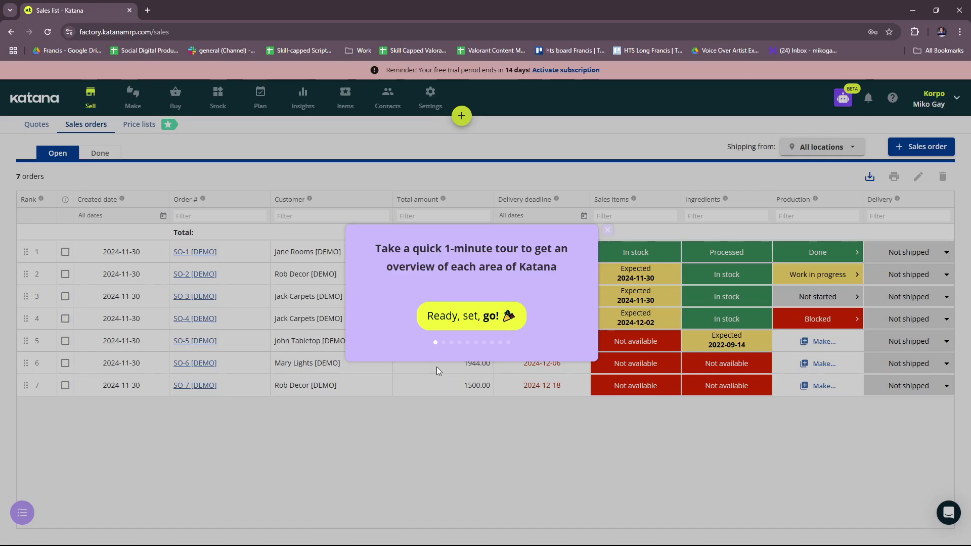
- Start the tour and step through Stock, Items, Contacts, Plan, Buy, Make and Settings to the end
left_click(490, 317)
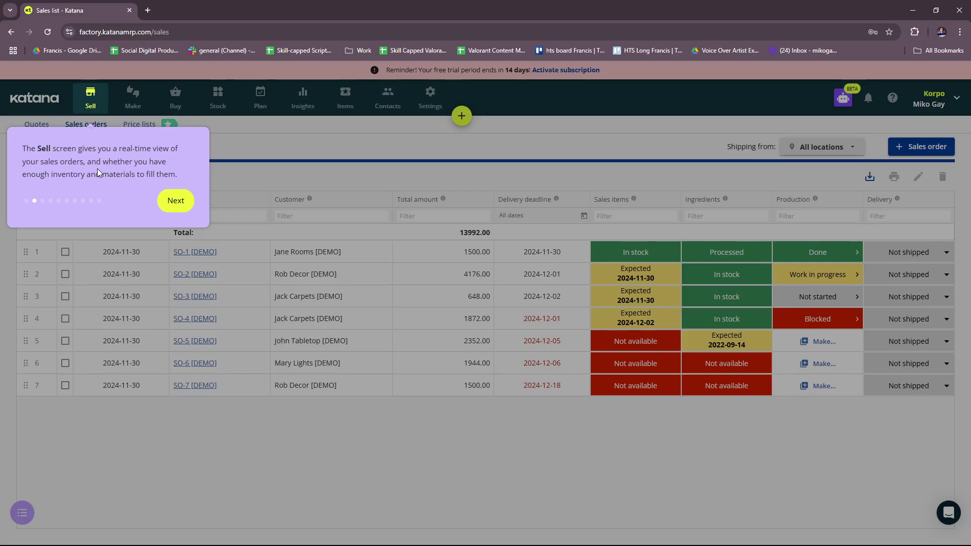
left_click(177, 203)
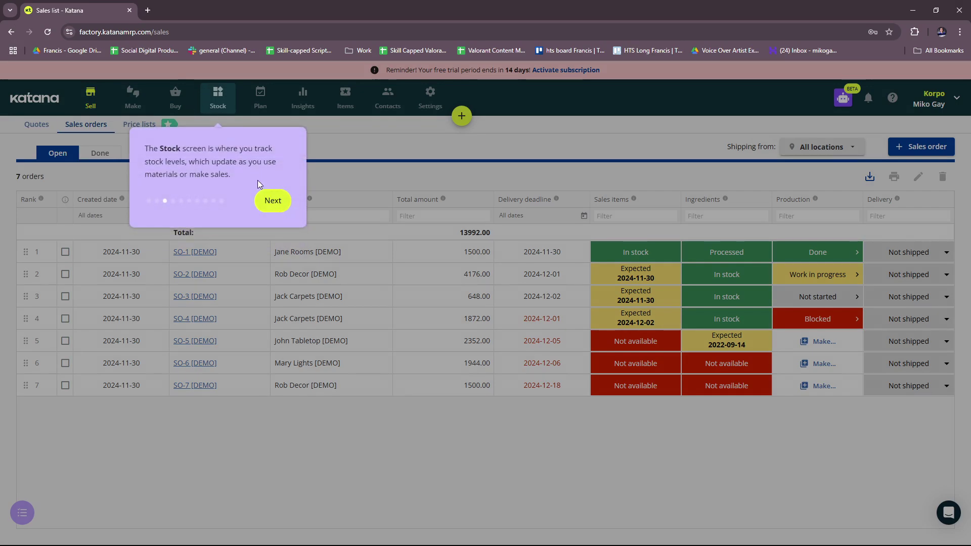
left_click(280, 208)
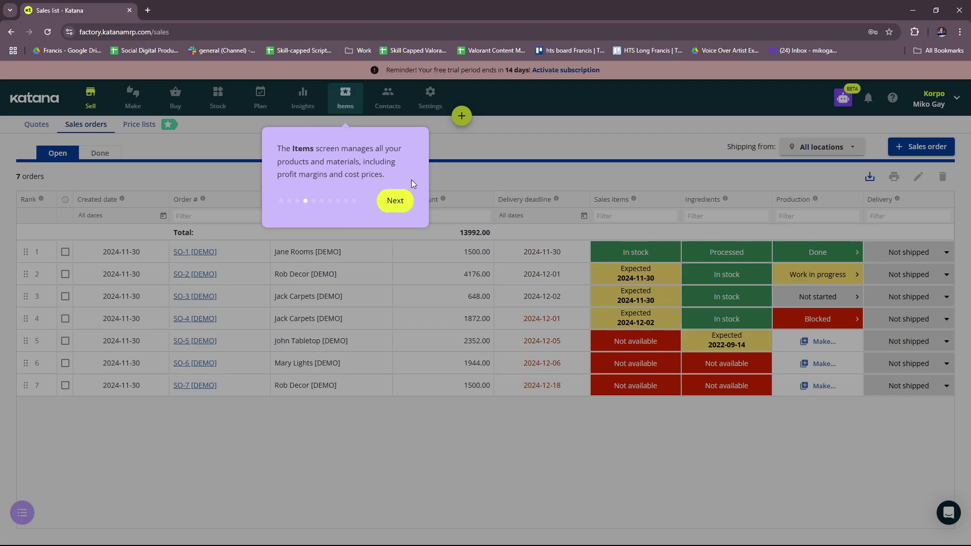
left_click(399, 203)
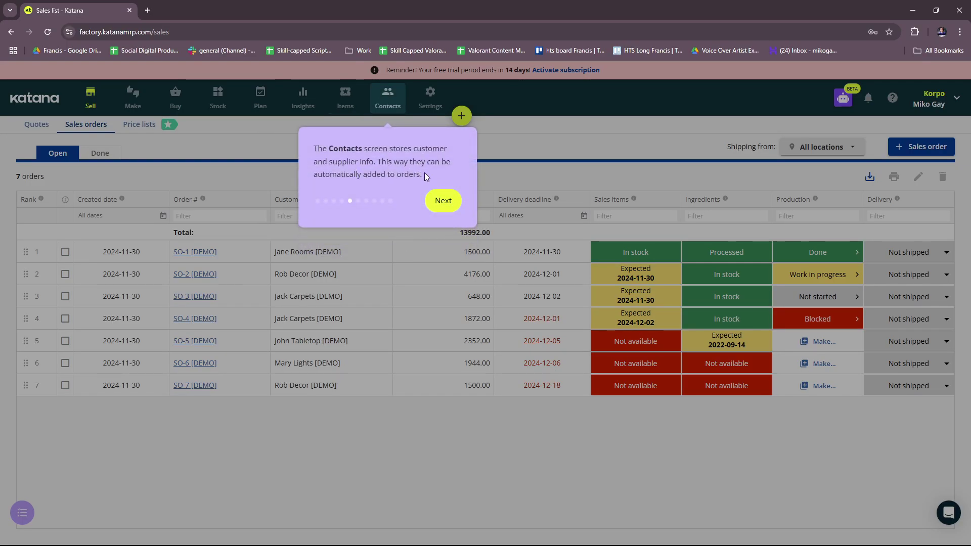
left_click(452, 202)
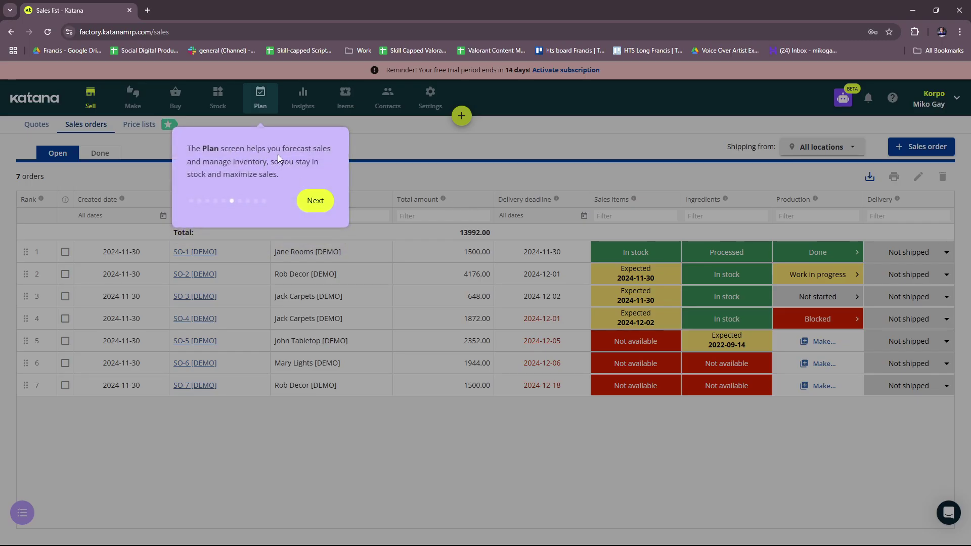
left_click(316, 201)
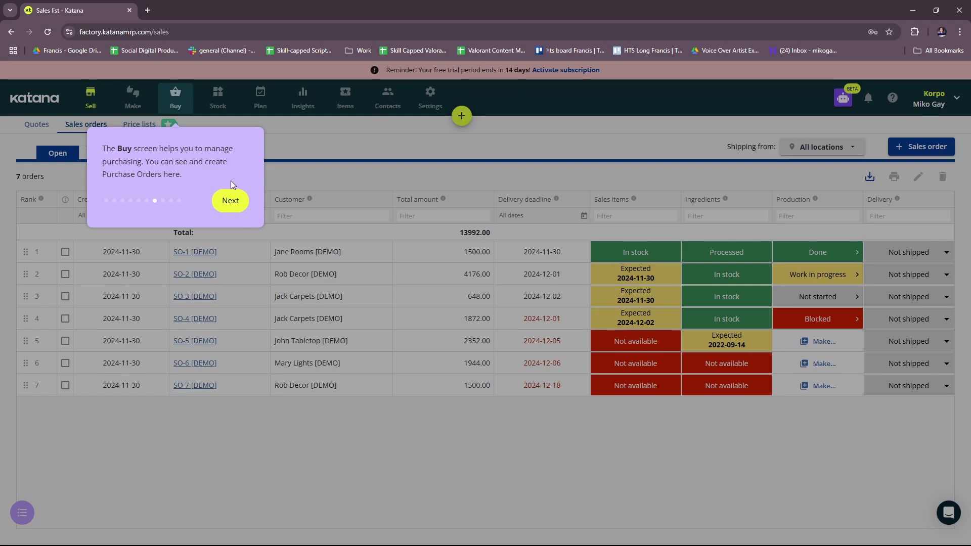
left_click(236, 202)
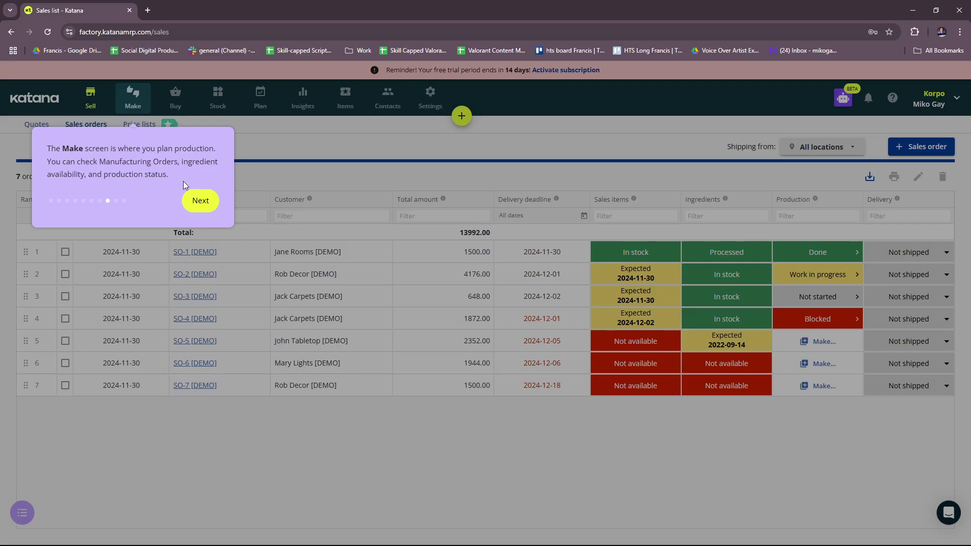
left_click(201, 201)
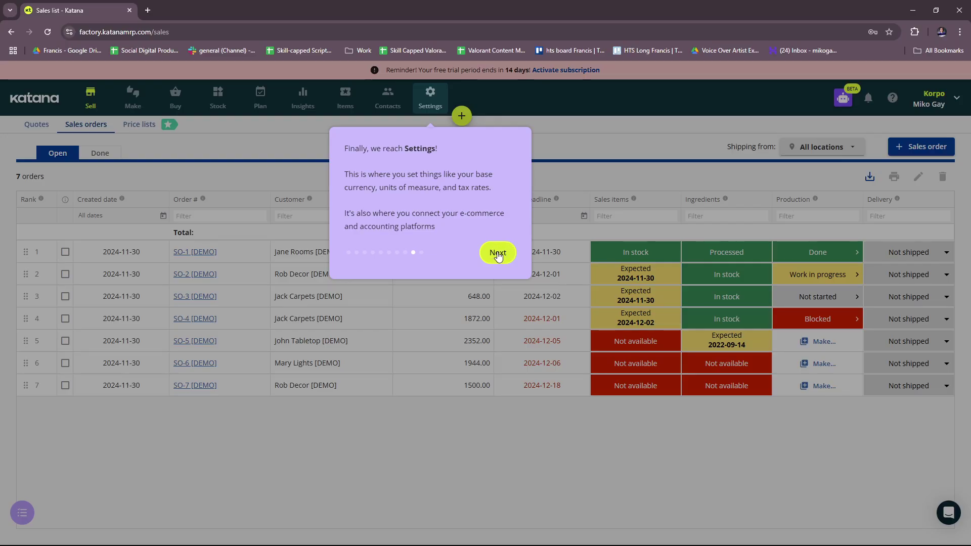
left_click(498, 254)
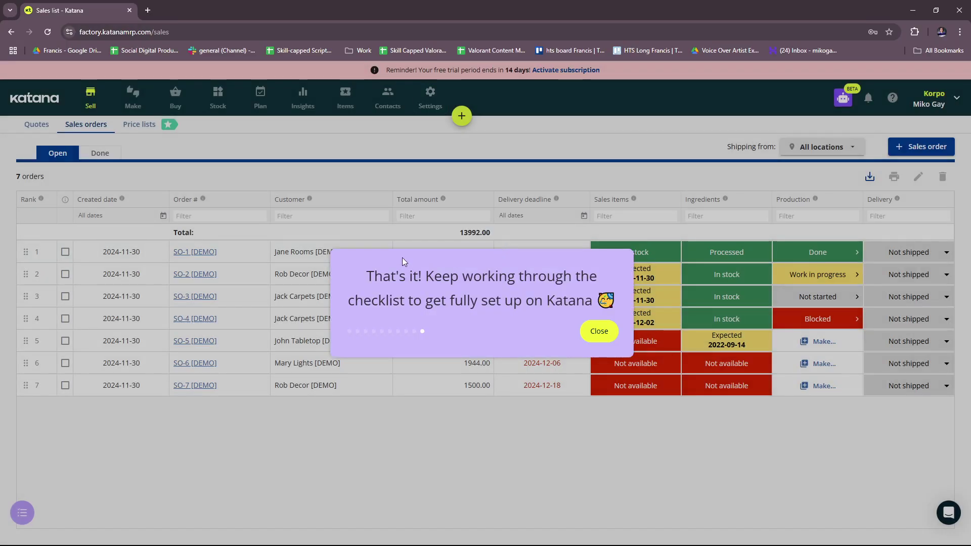
- Close the tour, choose Verify settings from the checklist, and dismiss the Update settings tip
left_click(599, 331)
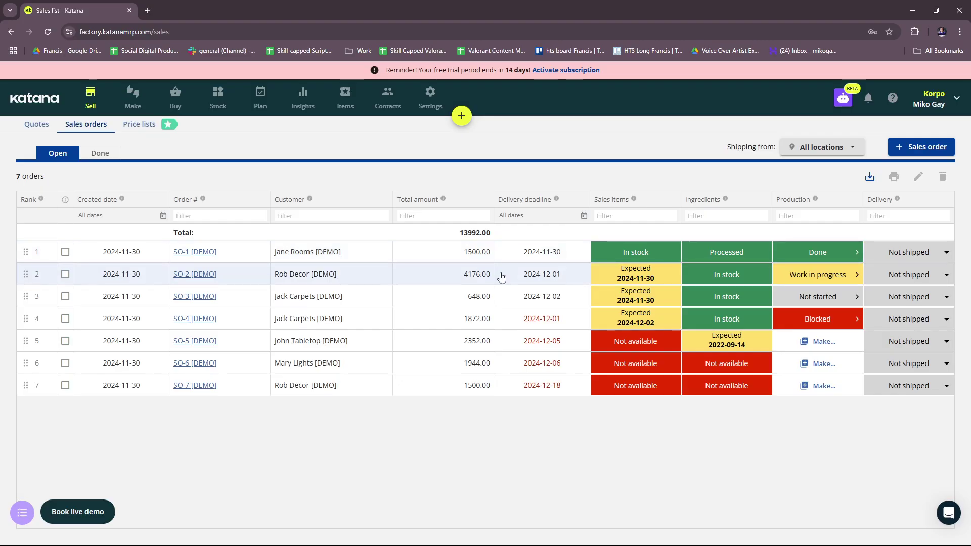
left_click(24, 514)
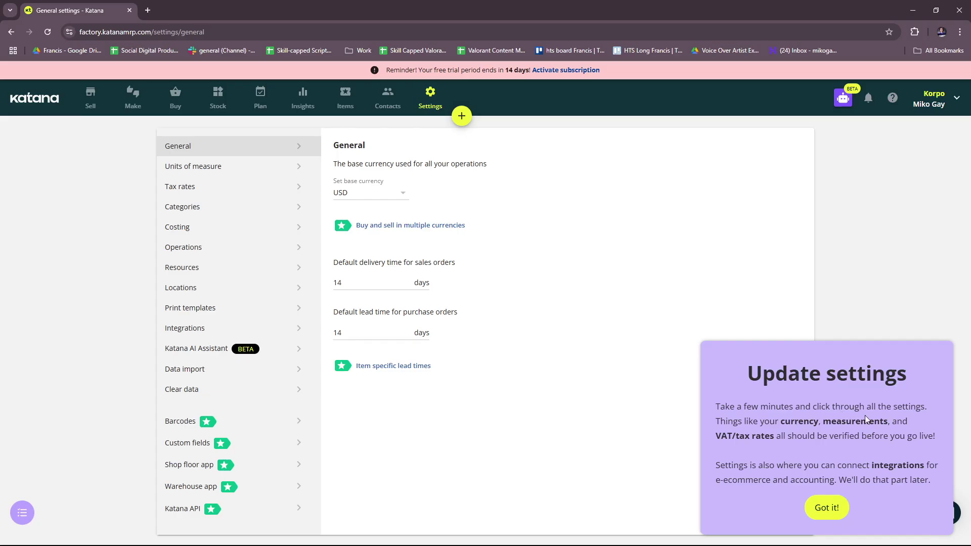
left_click(826, 506)
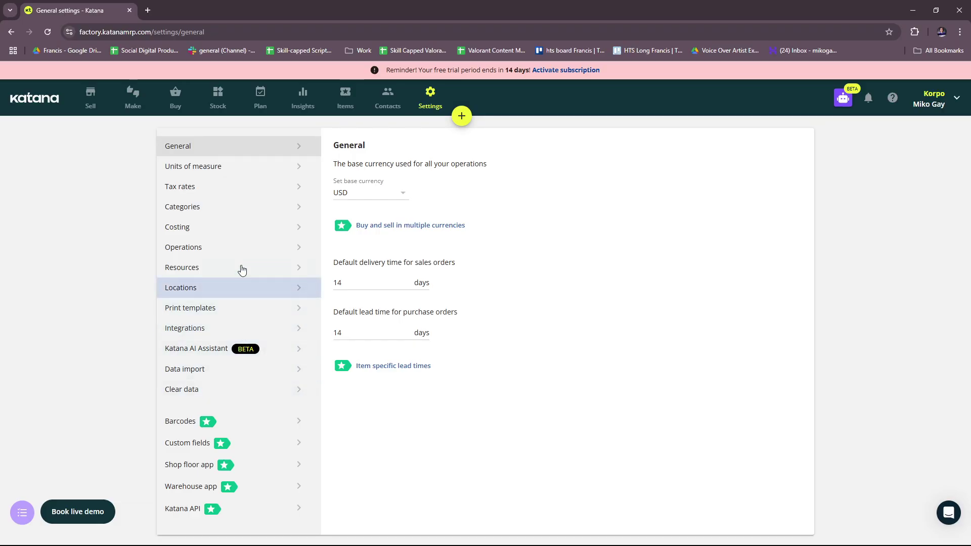
- Show the Locations settings with the single Main location and no address
left_click(223, 294)
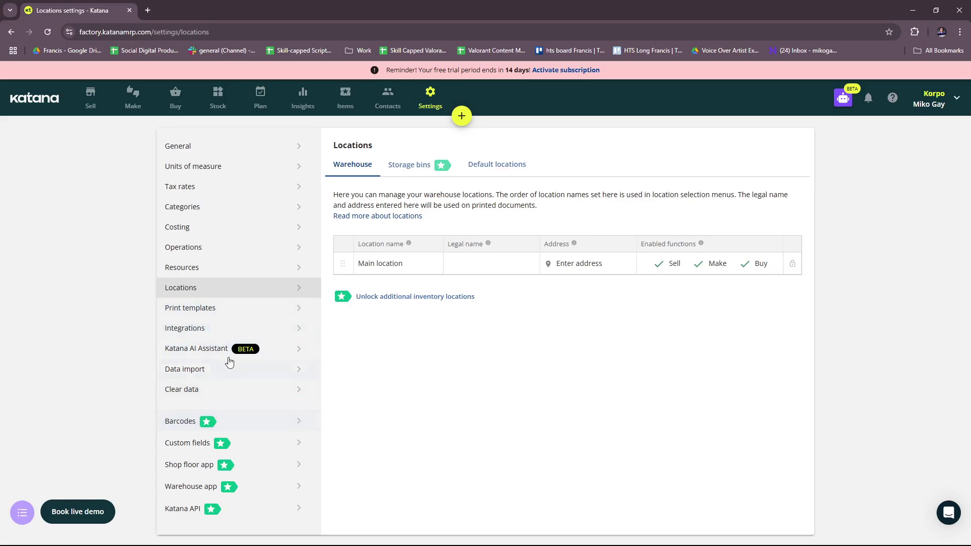
- Scroll through the Integrations settings' Katana-built and third-party integrations, none connected
left_click(218, 329)
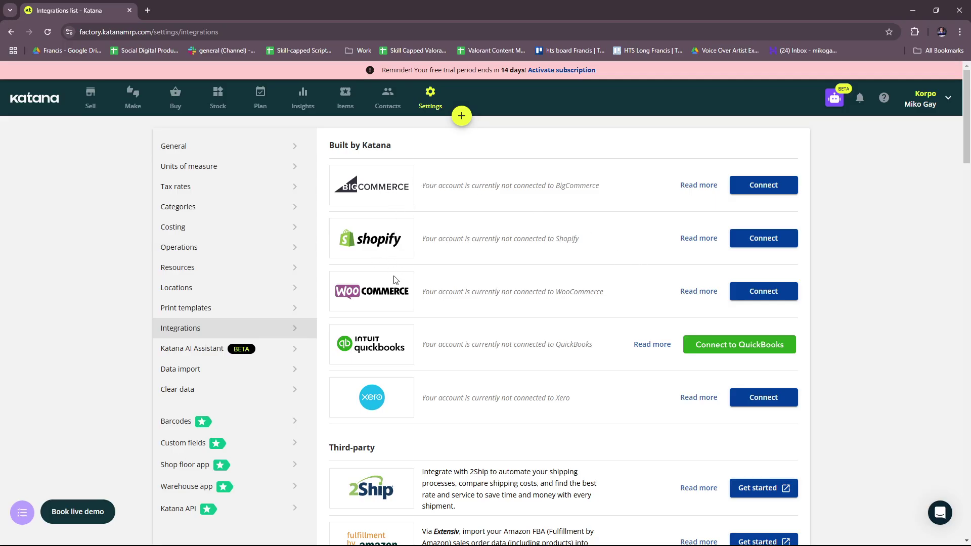
scroll(383, 360, "down", 2)
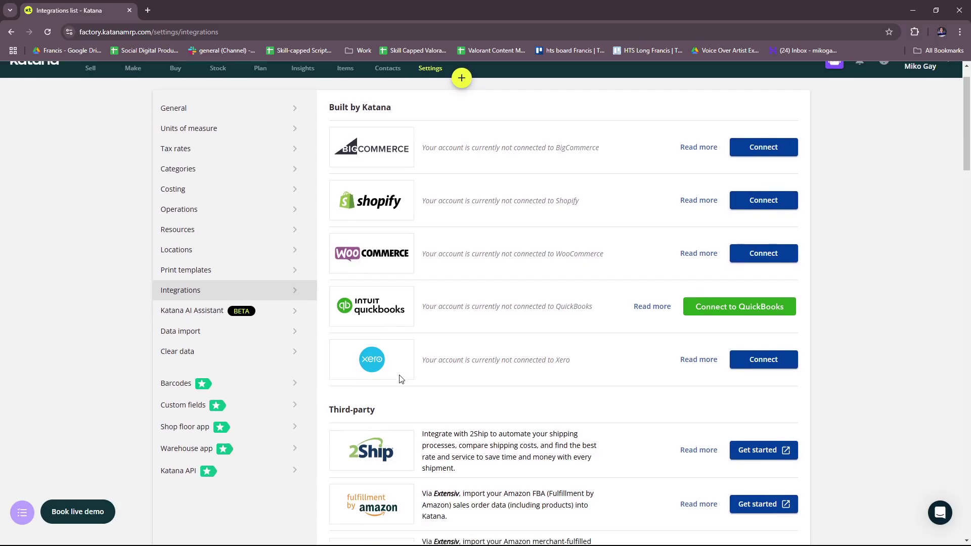
scroll(384, 329, "down", 1)
scroll(400, 344, "up", 1)
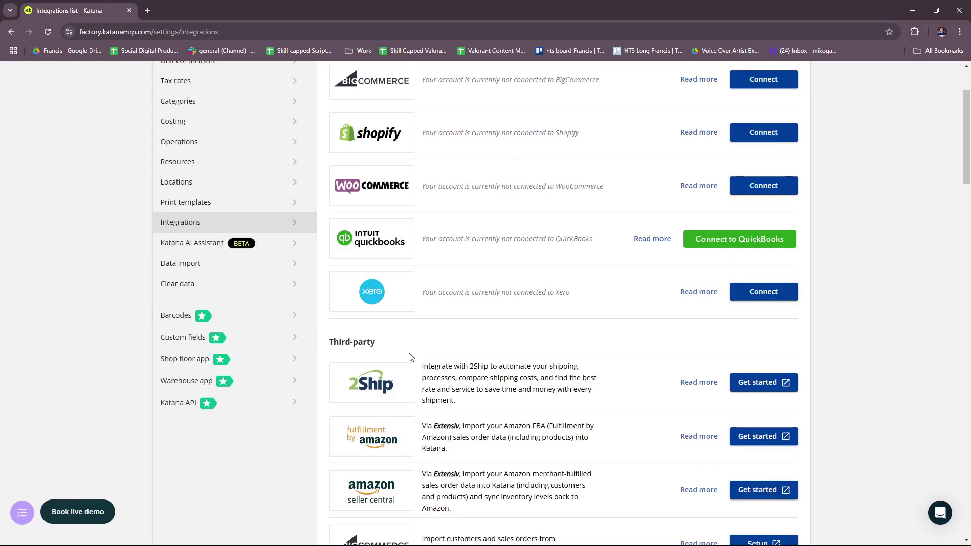
scroll(405, 304, "down", 3)
scroll(453, 223, "up", 5)
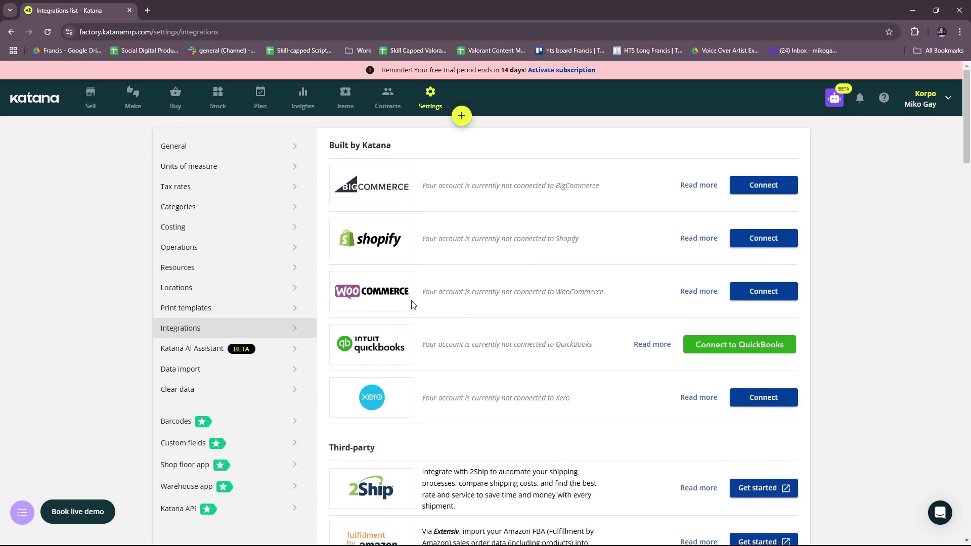
scroll(470, 257, "down", 6)
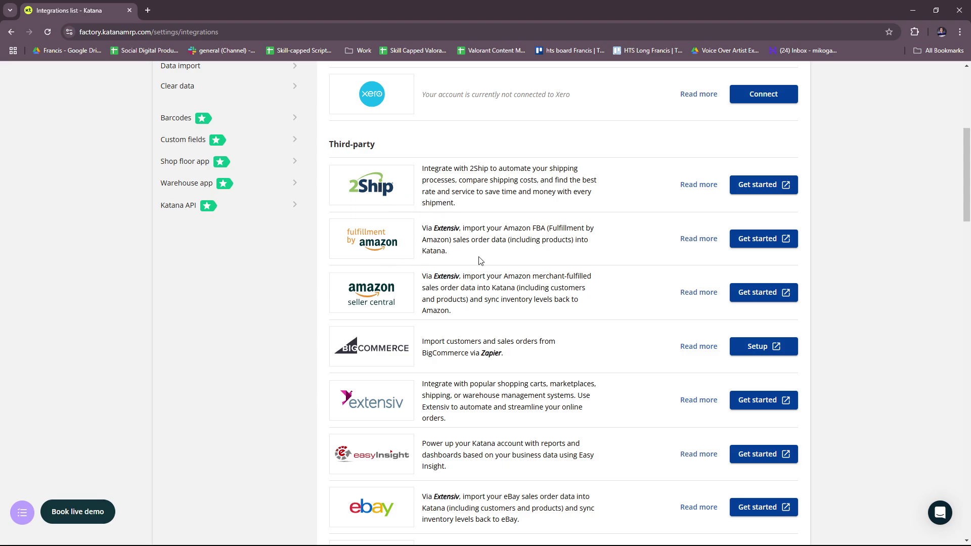
scroll(445, 283, "down", 1)
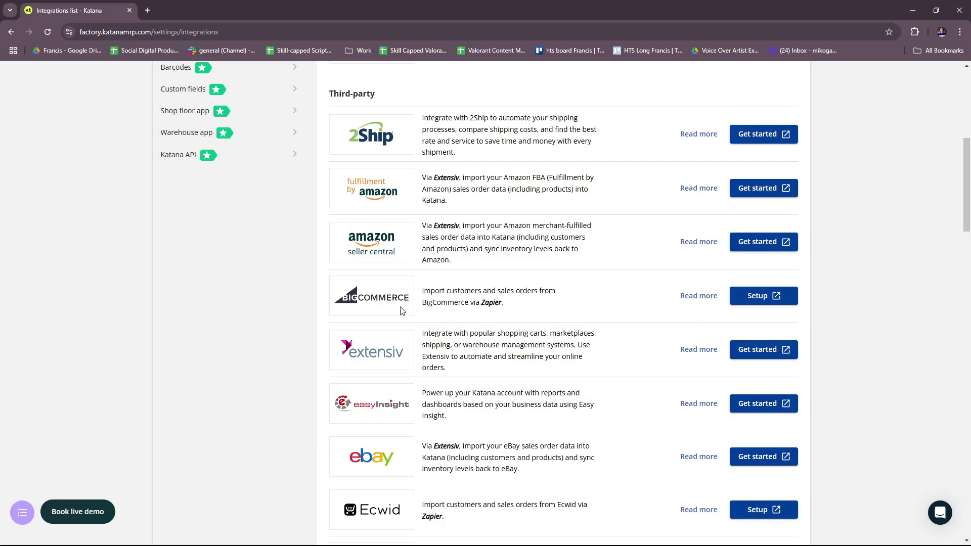
scroll(405, 308, "down", 2)
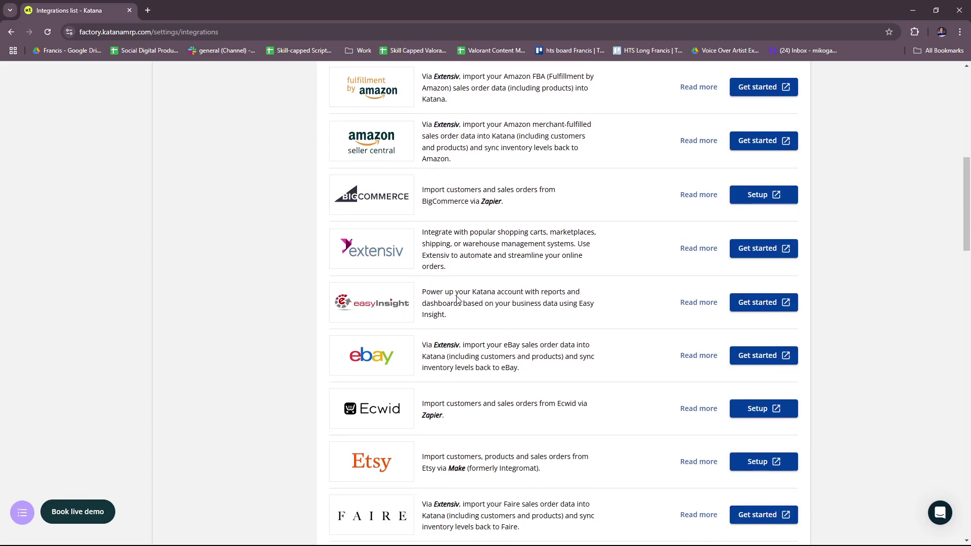
scroll(435, 268, "down", 2)
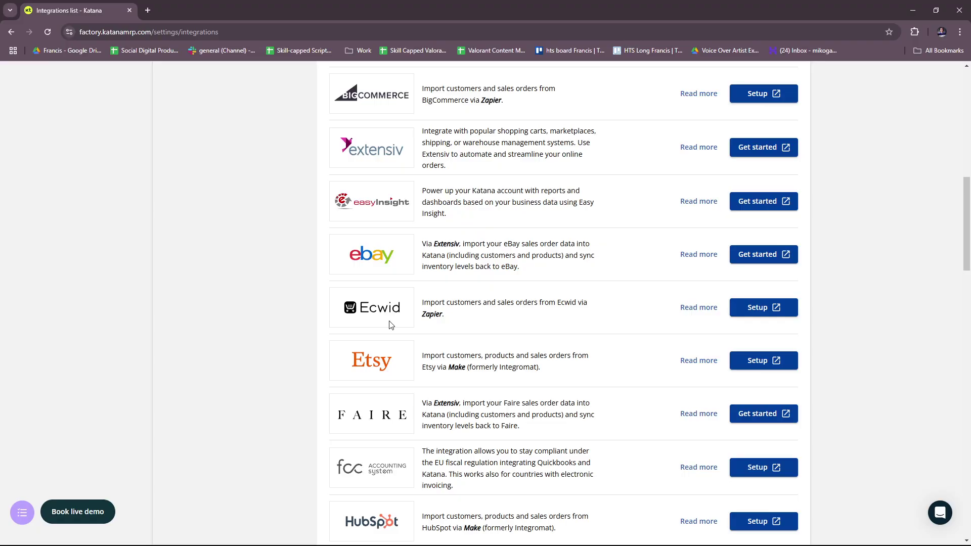
scroll(392, 324, "down", 1)
scroll(394, 284, "down", 2)
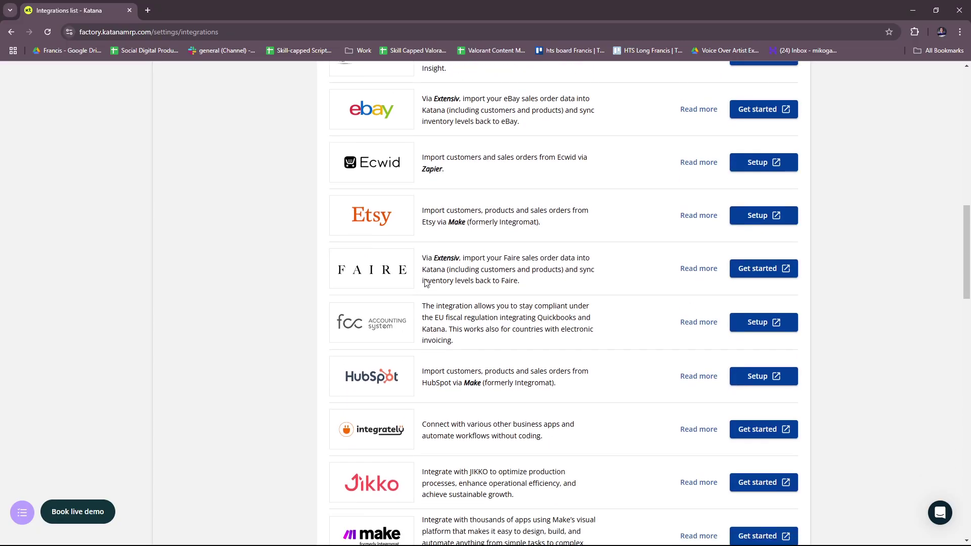
scroll(398, 253, "down", 2)
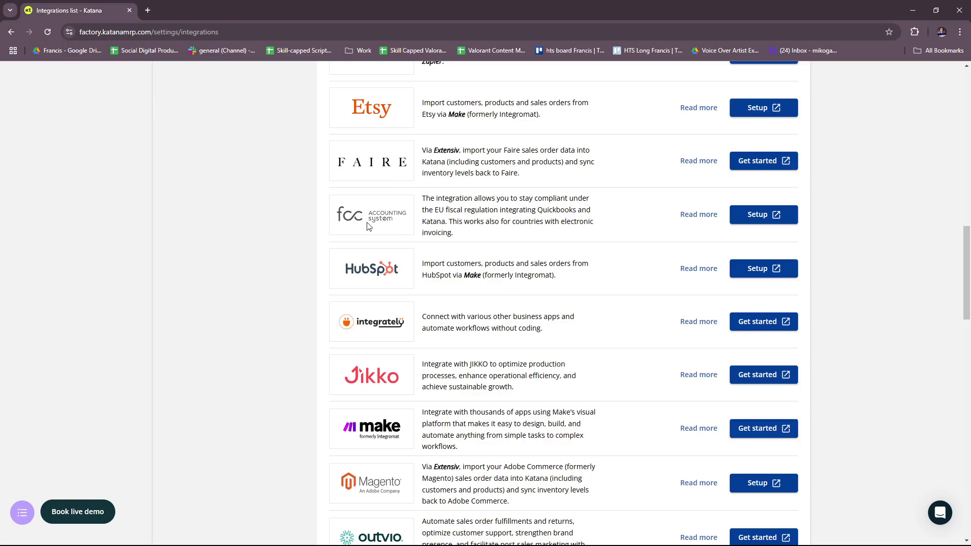
scroll(407, 233, "down", 1)
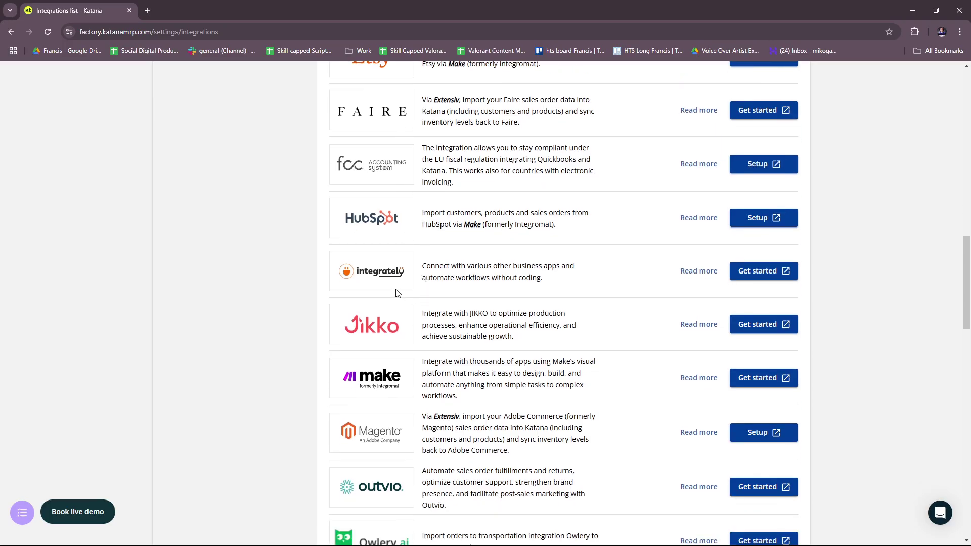
scroll(425, 303, "down", 2)
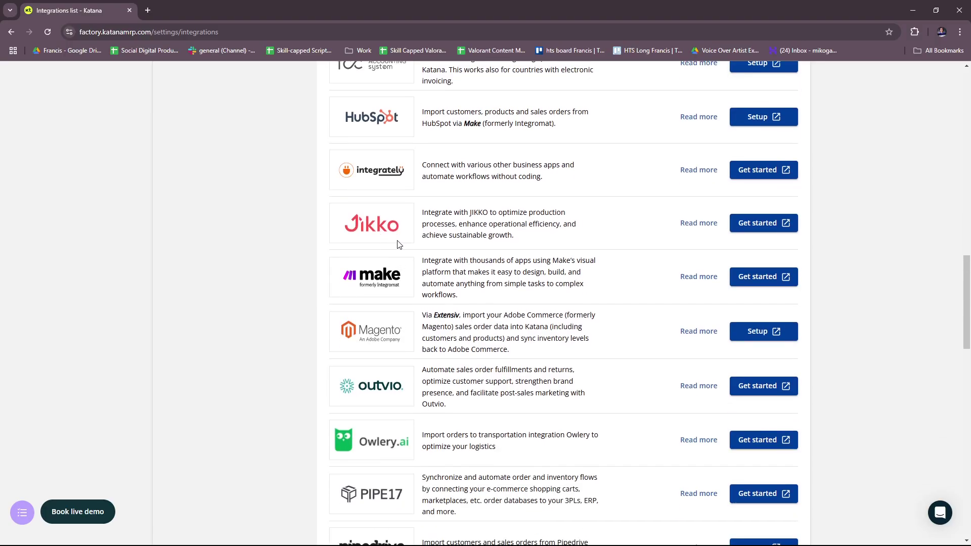
scroll(400, 244, "down", 1)
scroll(384, 242, "down", 1)
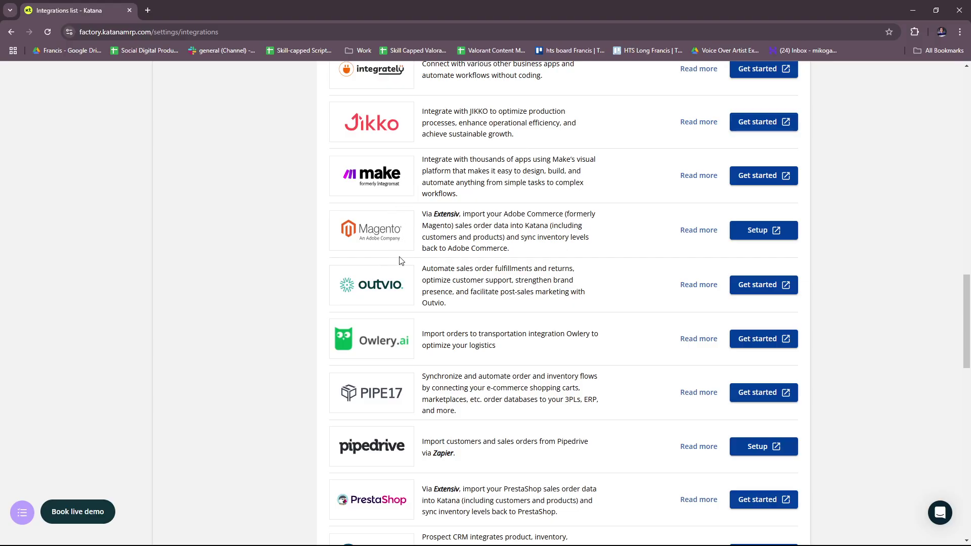
scroll(405, 255, "down", 1)
scroll(435, 283, "down", 1)
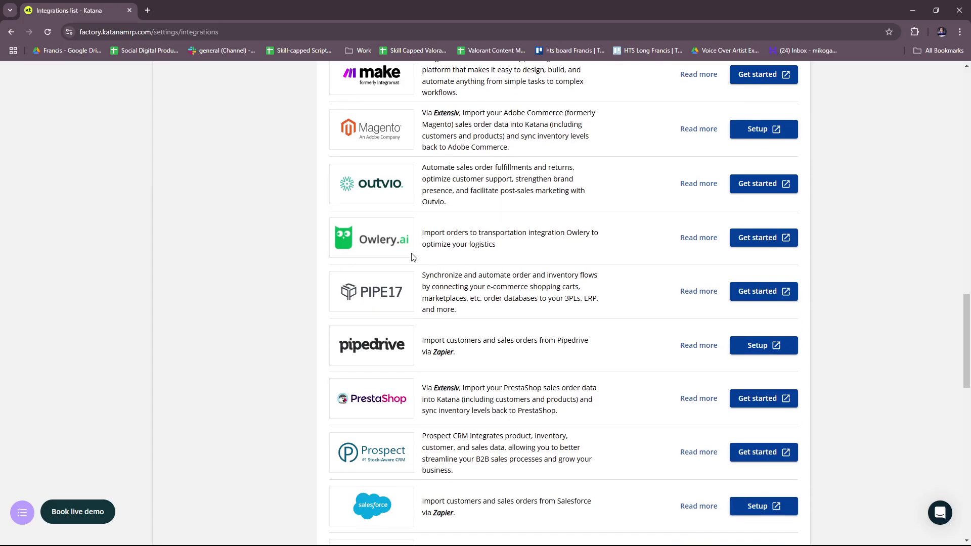
scroll(413, 256, "down", 4)
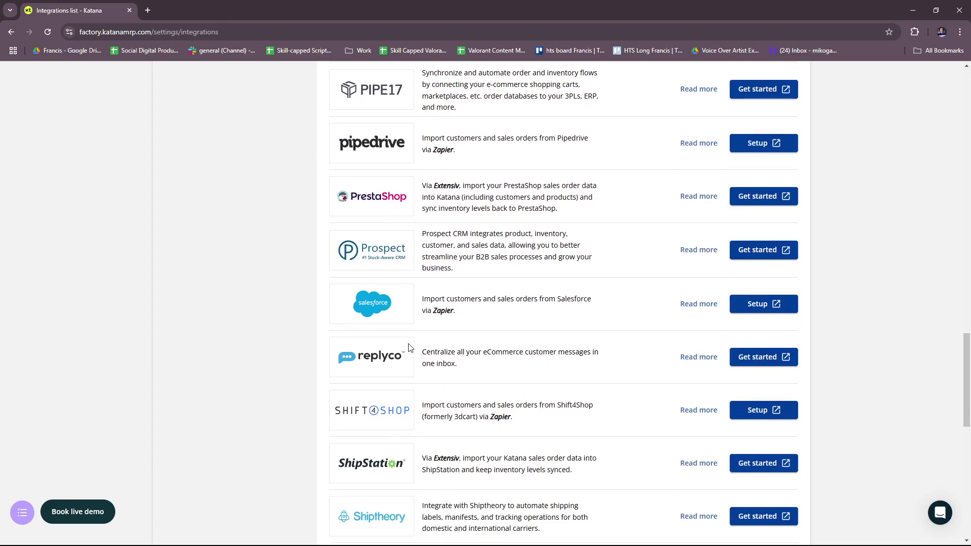
scroll(512, 379, "down", 4)
scroll(763, 372, "down", 7)
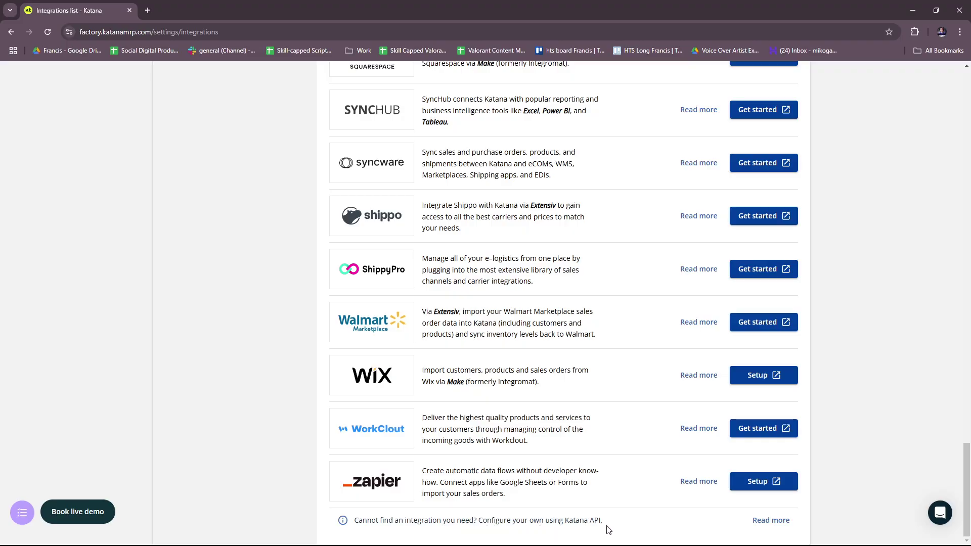
scroll(662, 457, "up", 20)
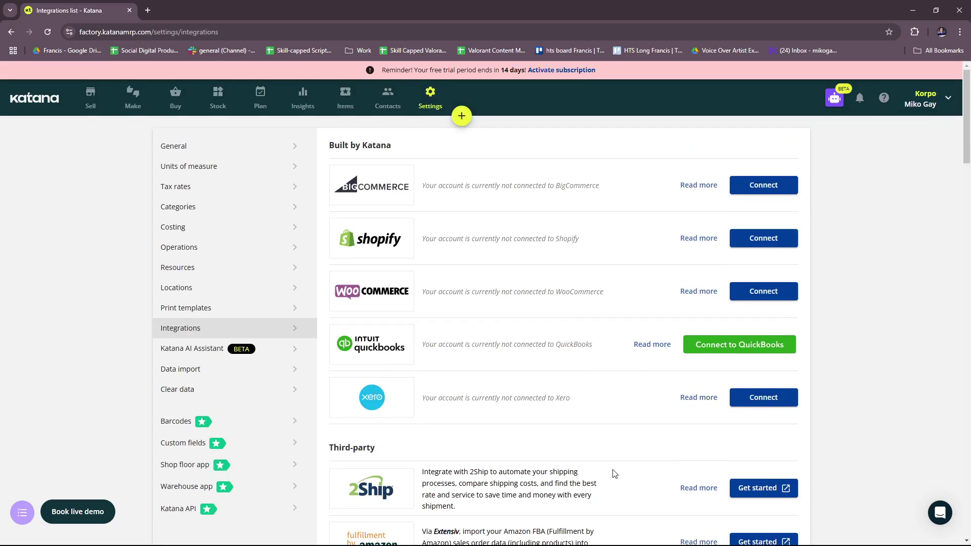
scroll(613, 472, "down", 4)
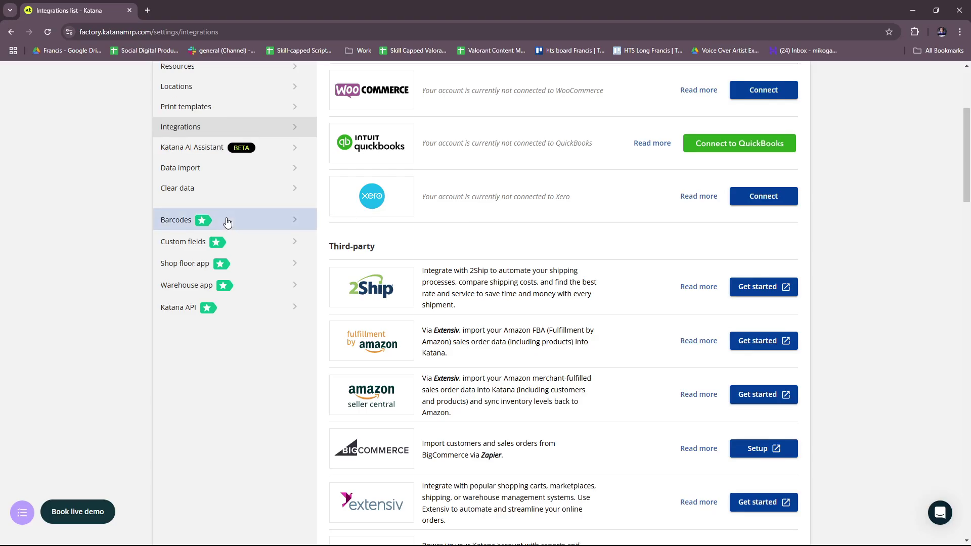
scroll(223, 219, "up", 4)
- Go from Sell to Items, view a blank new product form, then return unsaved to the 13 products
left_click(91, 103)
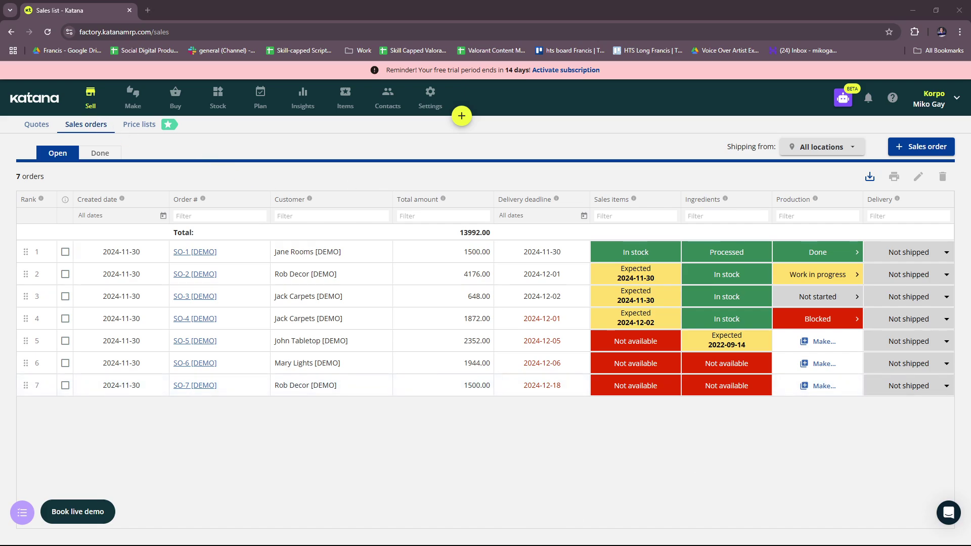
left_click(347, 98)
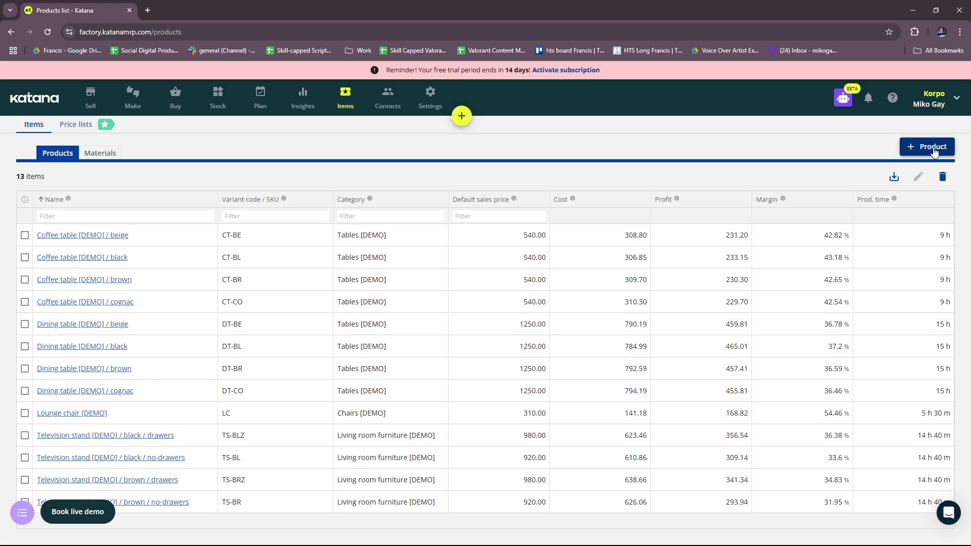
left_click(934, 147)
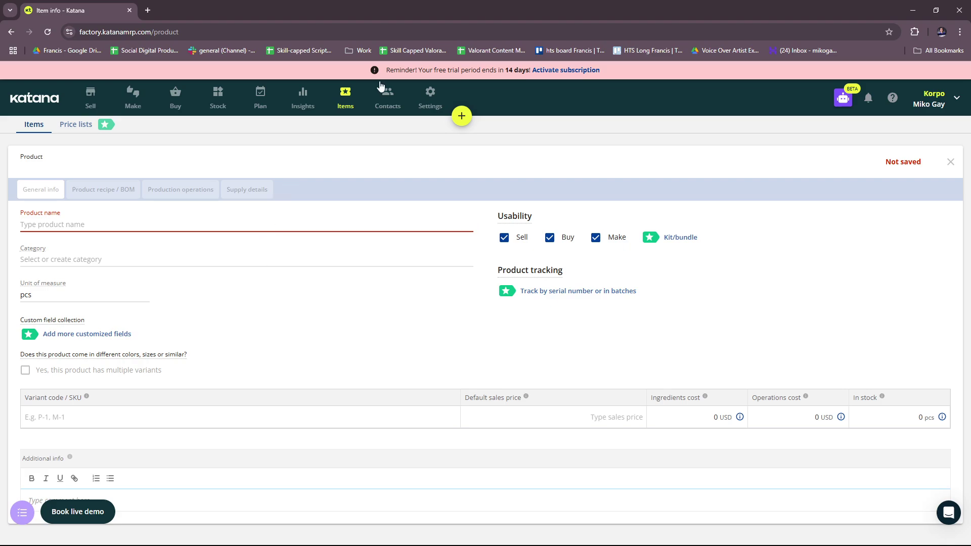
left_click(349, 95)
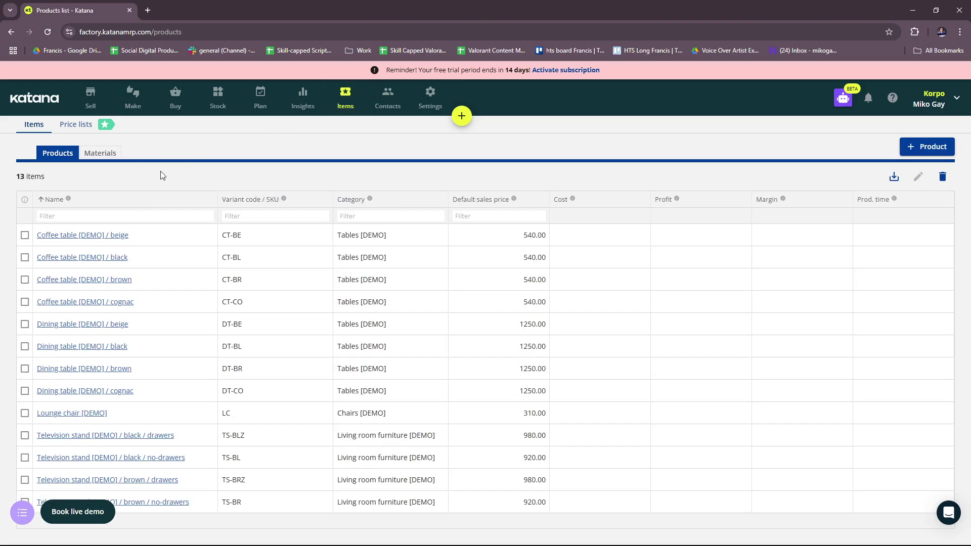
- From the Materials list of 6 demo components, start a blank new material form
left_click(105, 154)
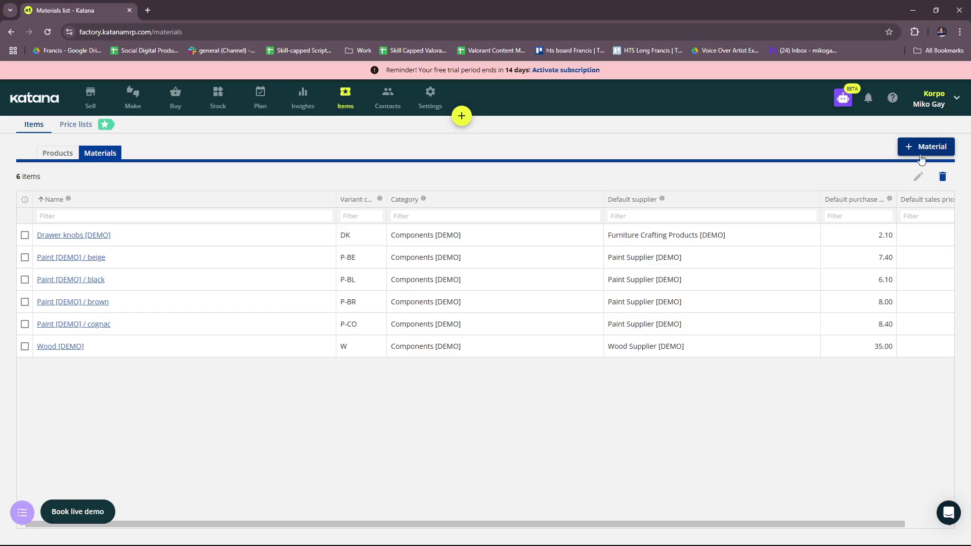
left_click(943, 147)
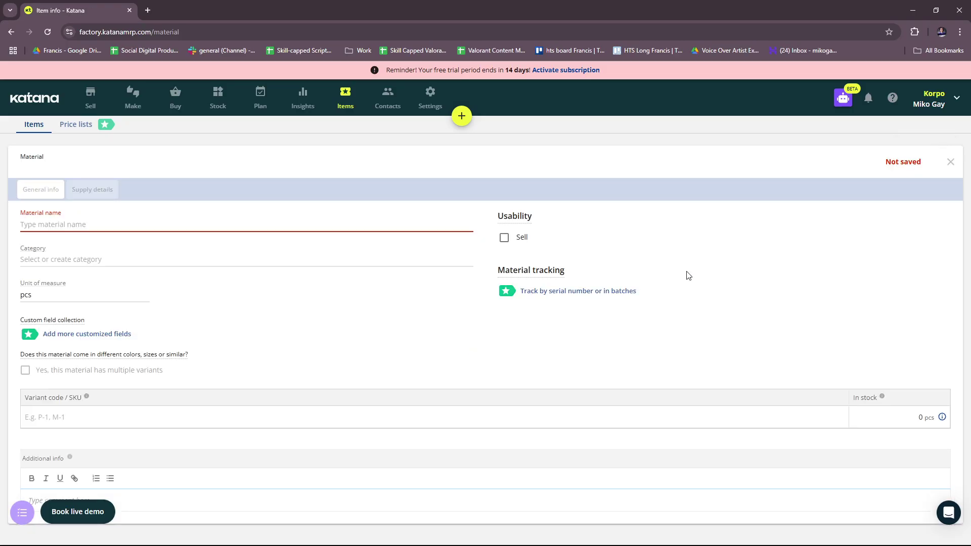